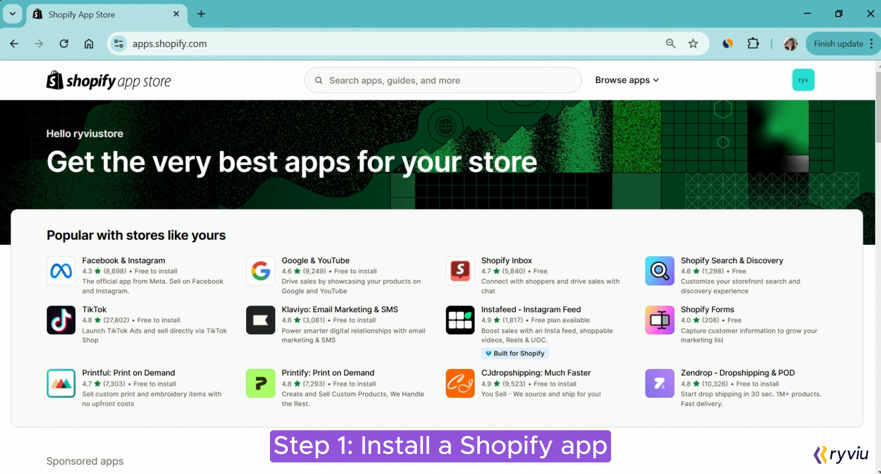
Search the Shopify App Store for 'Shopify inbox'.
left_click(442, 80)
type("Shopi")
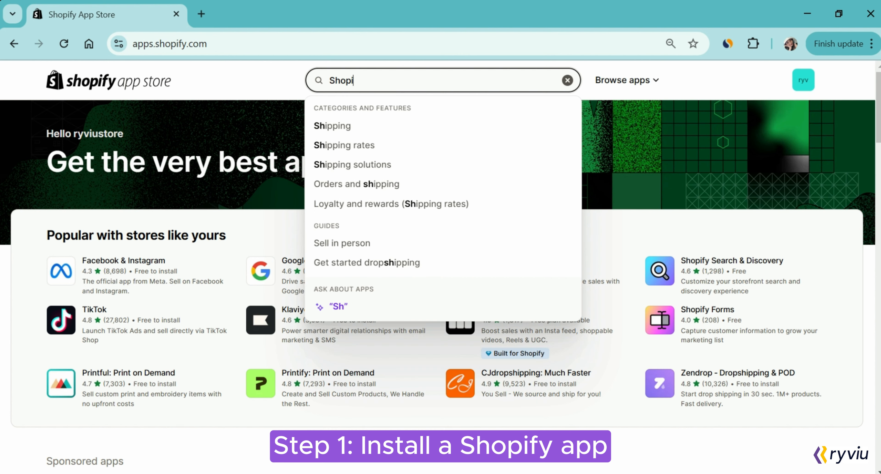
type("fy inbox")
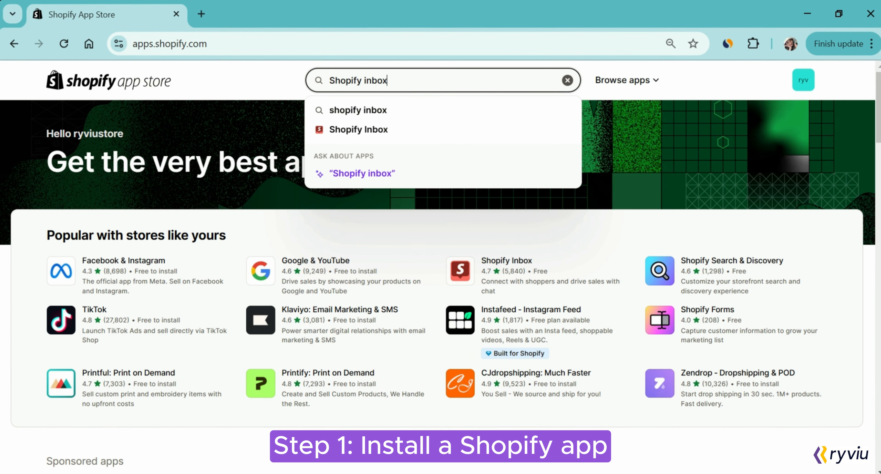
key("Return")
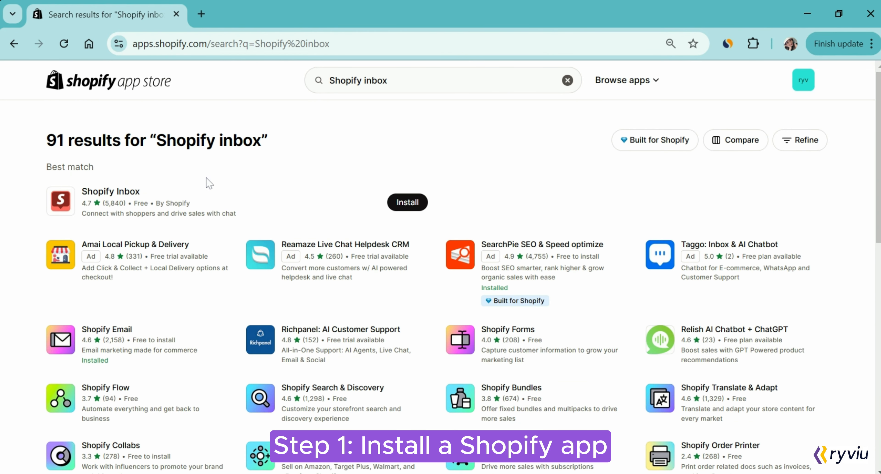
Open the free Shopify Inbox listing and install the app.
left_click(113, 192)
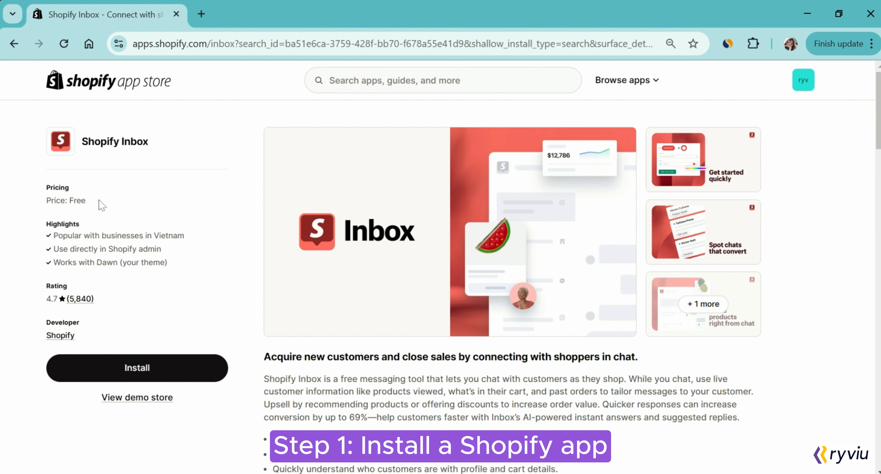
left_click_drag(96, 202, 36, 197)
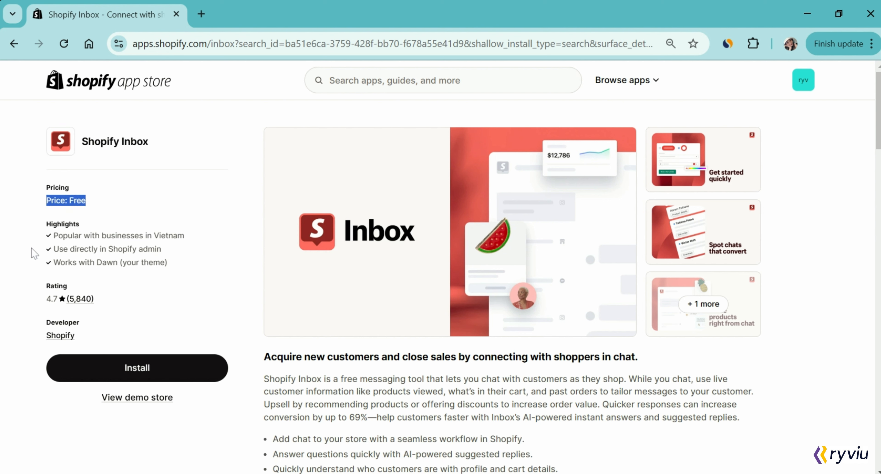
left_click(31, 260)
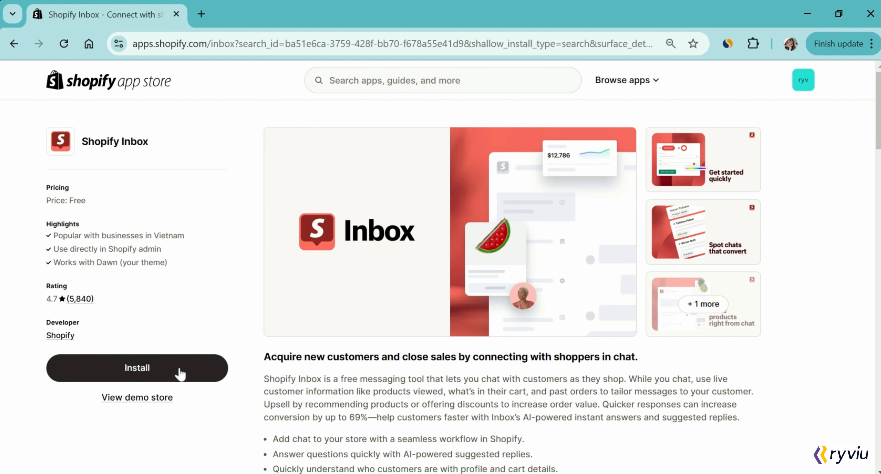
left_click(181, 374)
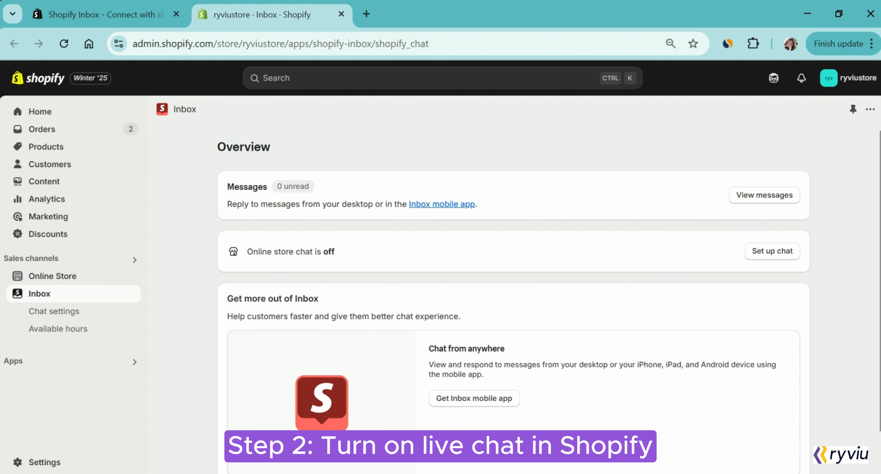
With online store chat still off, launch chat setup in the theme editor's App embeds.
left_click_drag(323, 252, 341, 252)
left_click(411, 283)
left_click(773, 254)
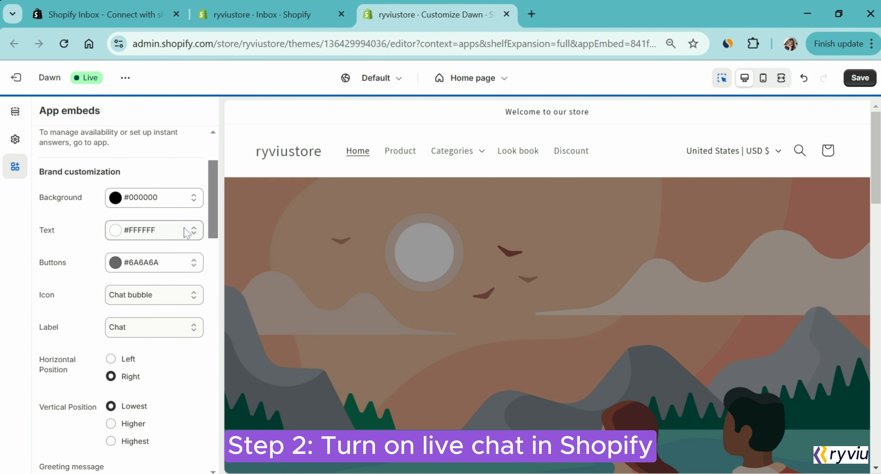
Set the chat background to green #23EF25 and the buttons to dark #1E1C1C.
left_click(181, 199)
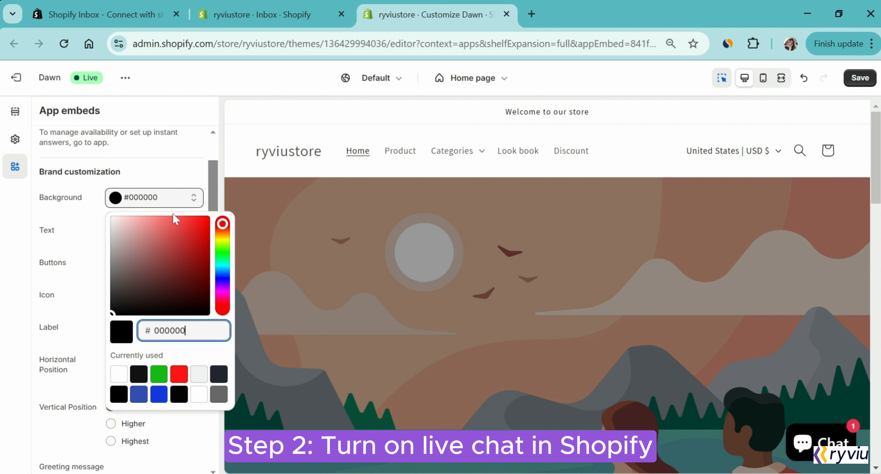
left_click(222, 252)
left_click(198, 233)
left_click(195, 222)
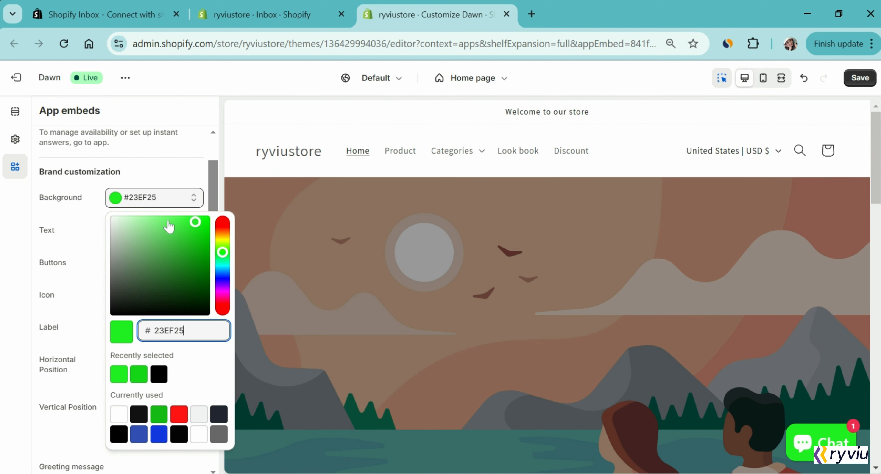
left_click(166, 164)
left_click(154, 262)
left_click(121, 374)
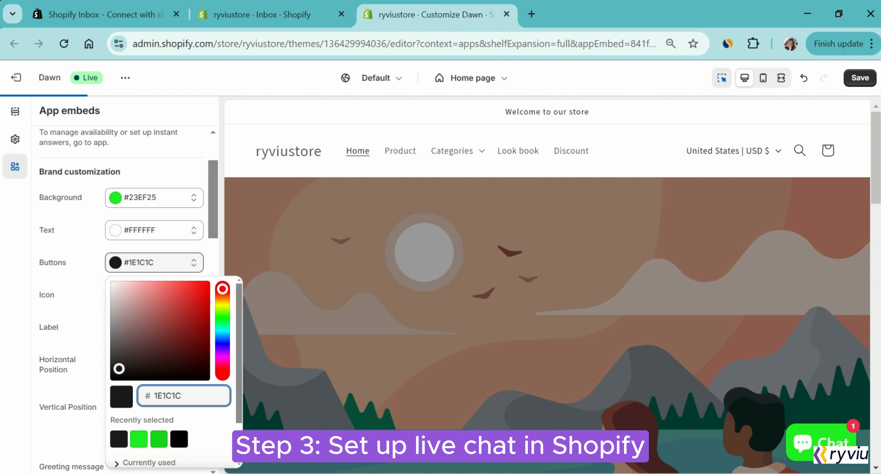
left_click(196, 256)
Change the chat label to 'Message us'.
scroll(193, 251, "down", 1)
left_click(188, 273)
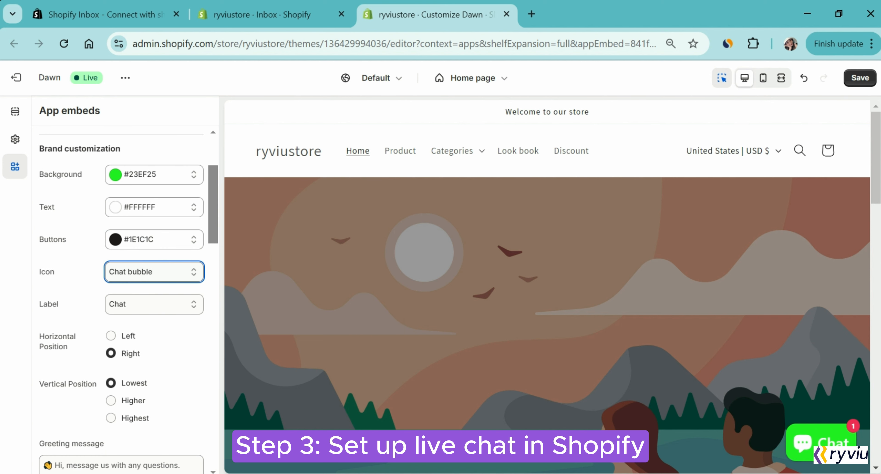
left_click(167, 308)
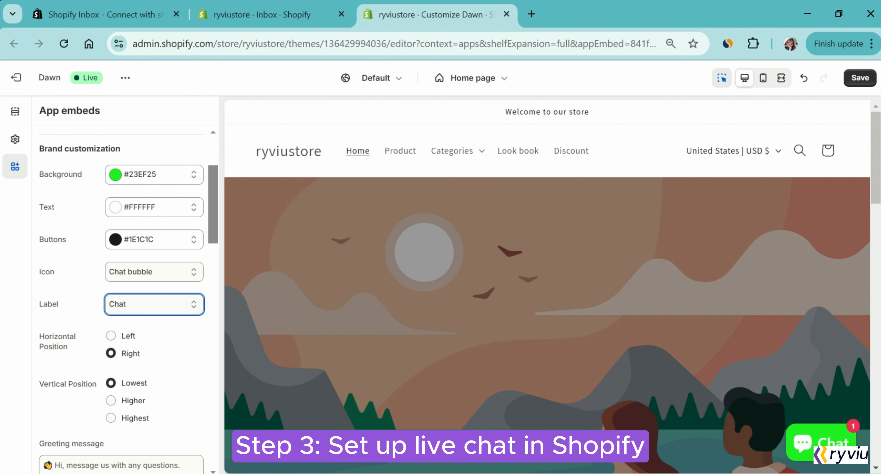
left_click(165, 322)
left_click(168, 302)
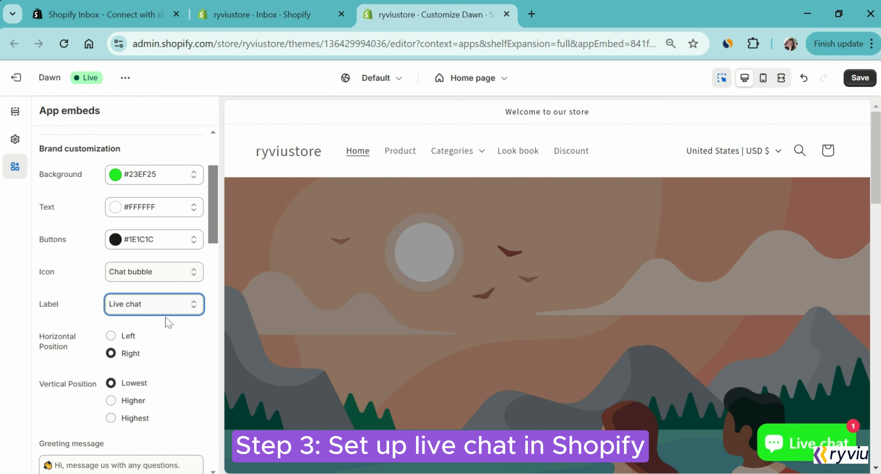
key("Down")
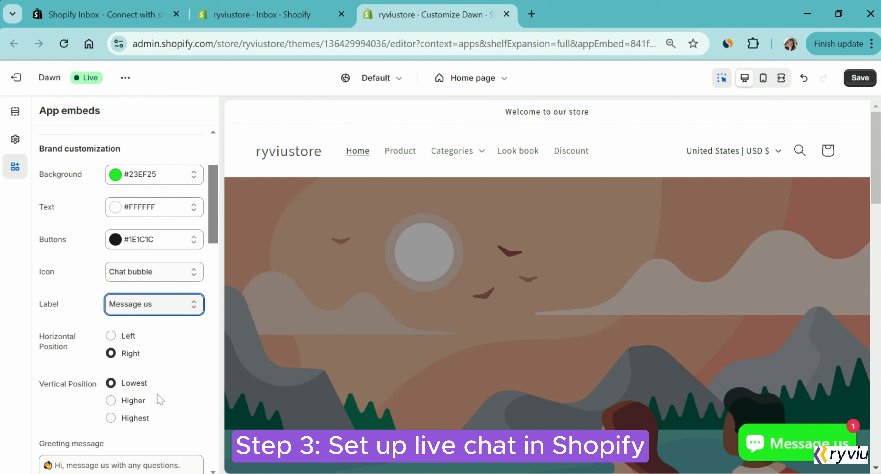
Keep the chat button at the Right, Lowest position and begin editing the greeting message.
scroll(171, 376, "down", 3)
left_click(111, 244)
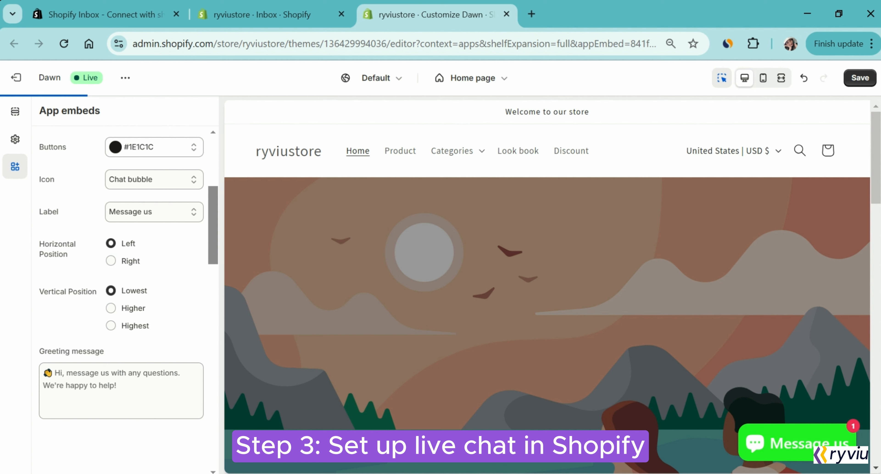
left_click(111, 261)
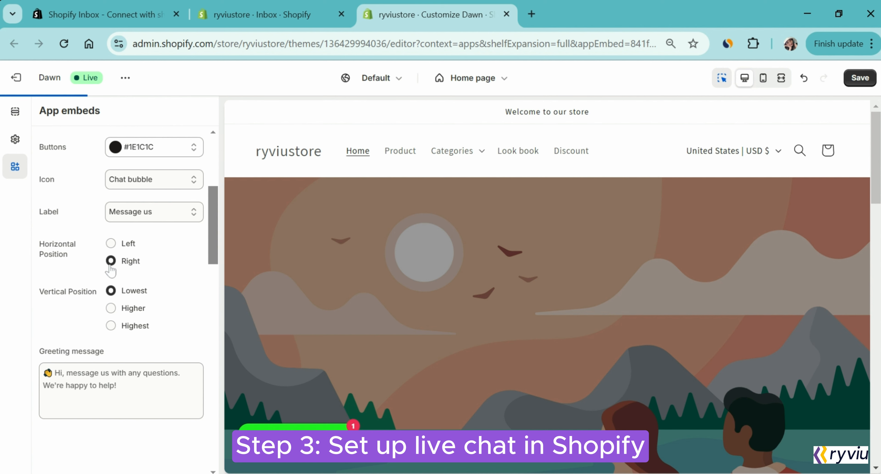
left_click(110, 309)
left_click(111, 291)
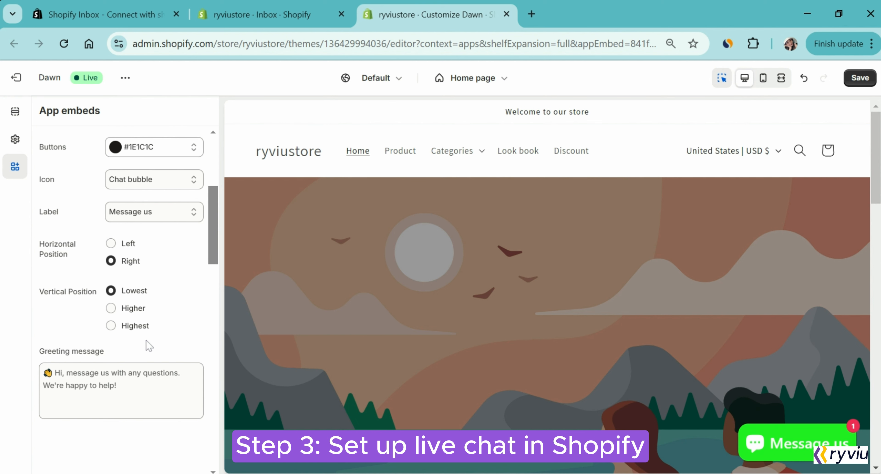
left_click(43, 373)
Replace the greeting with 'Hi, Thank you for reaching out to us. How can I help you?' and save the theme.
key("ctrl+a")
type("Hi")
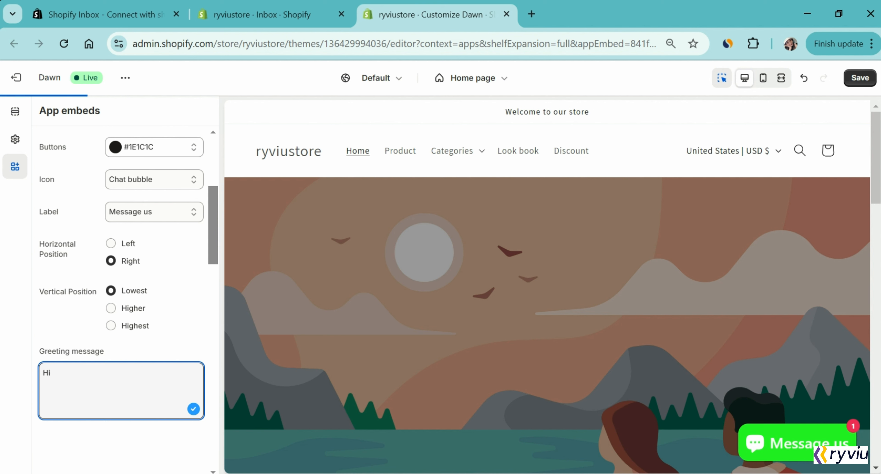
type(", Thank you for reaching out to us")
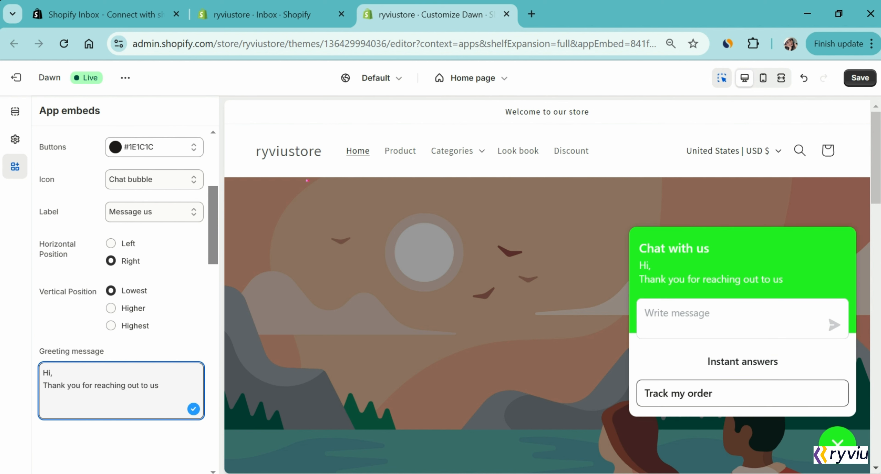
type(".")
key("Return")
type("How can I help you?")
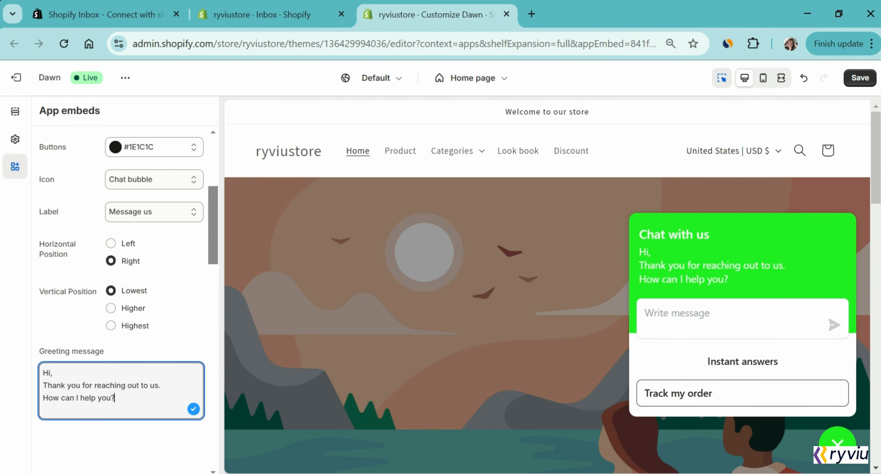
scroll(124, 409, "down", 3)
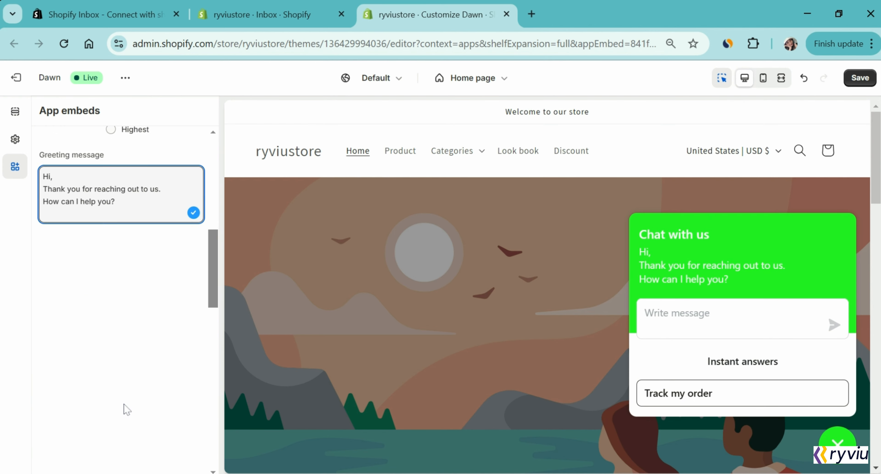
scroll(124, 410, "up", 7)
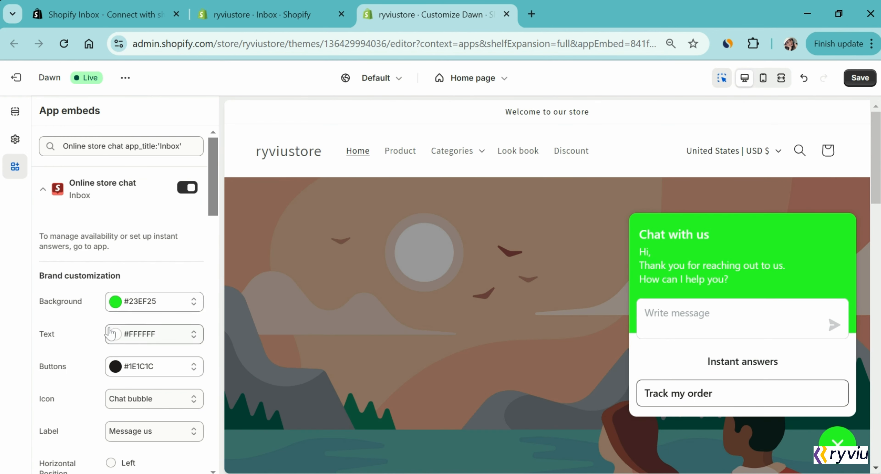
left_click(853, 73)
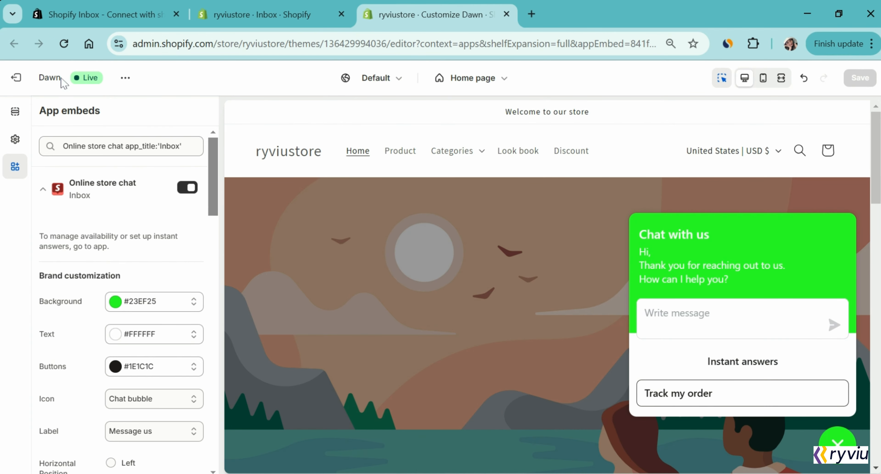
Exit the theme editor to the Inbox overview, then view and close the mobile app QR code.
left_click(16, 80)
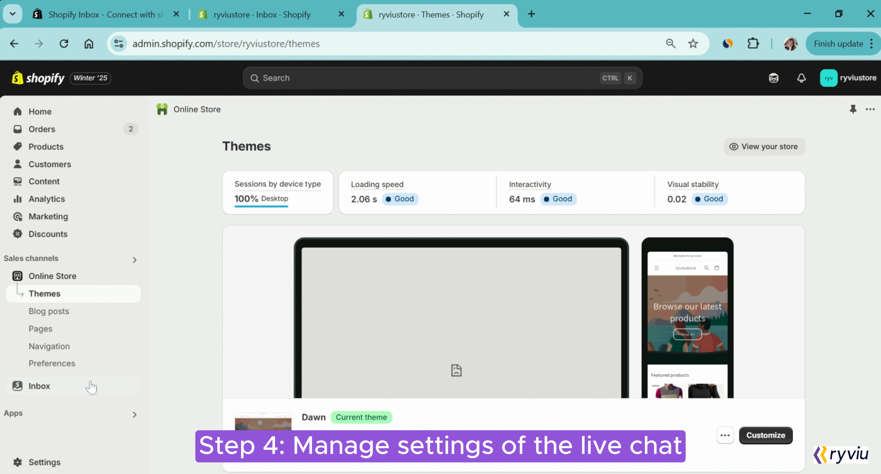
left_click(82, 389)
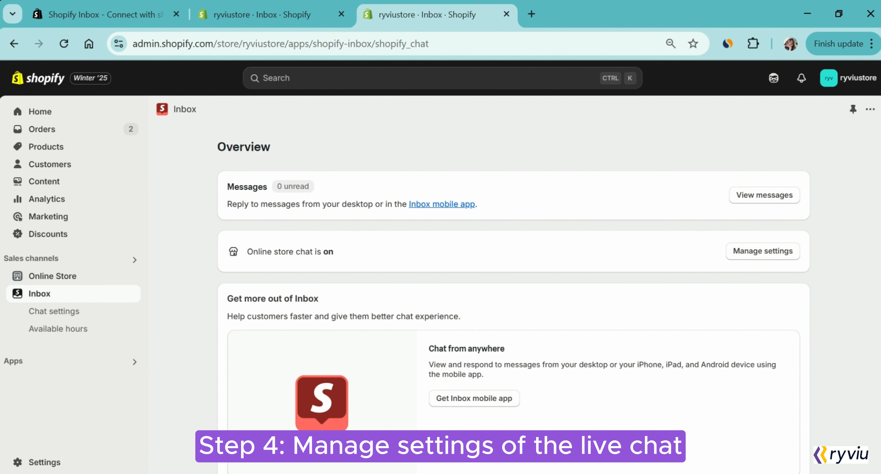
scroll(161, 313, "down", 1)
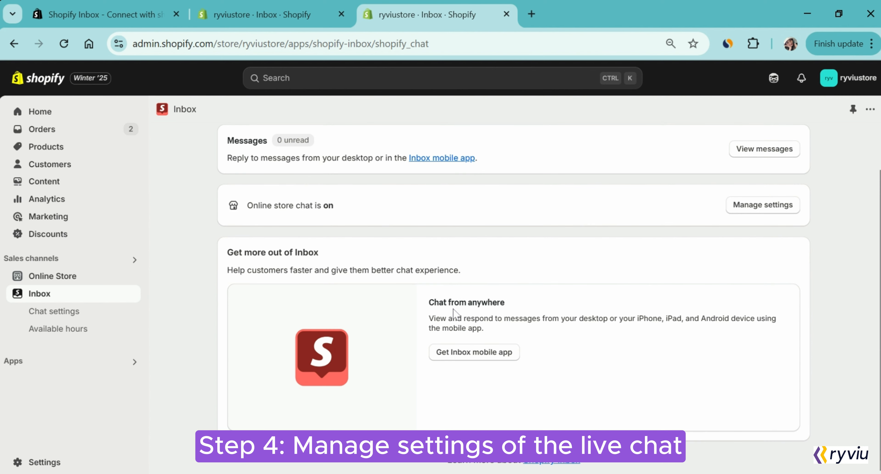
left_click(457, 356)
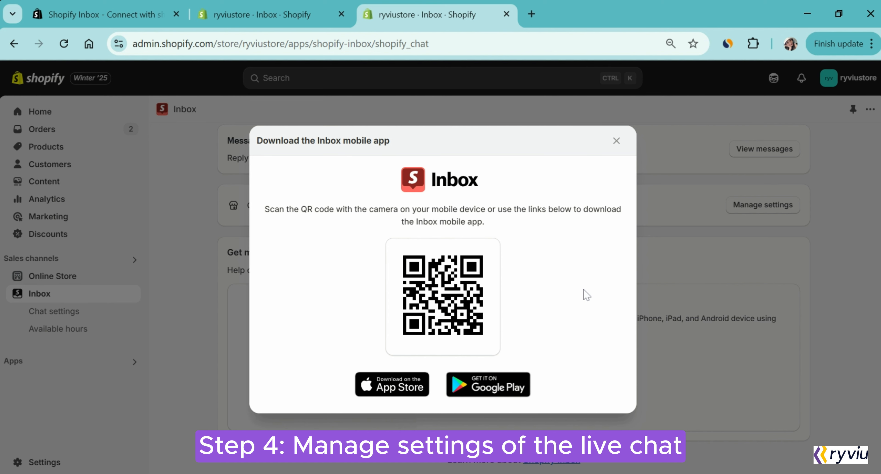
left_click(615, 141)
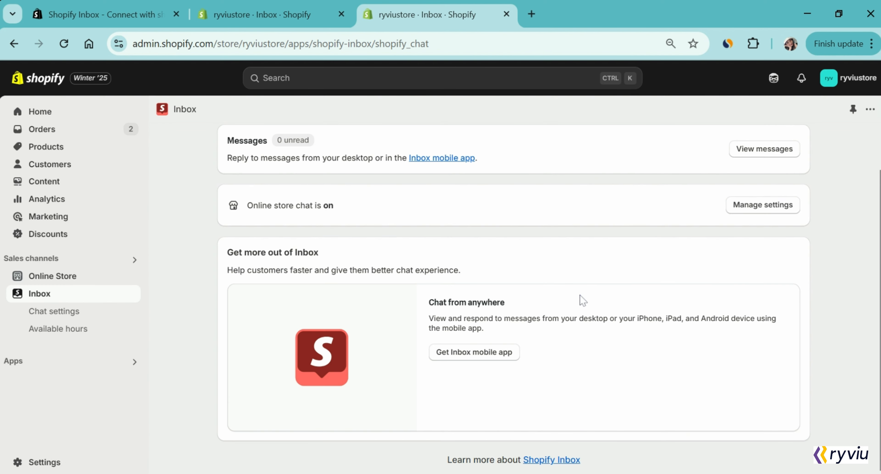
In chat settings, add and save a return-policy instant answer offering returns within 5 days.
left_click(760, 208)
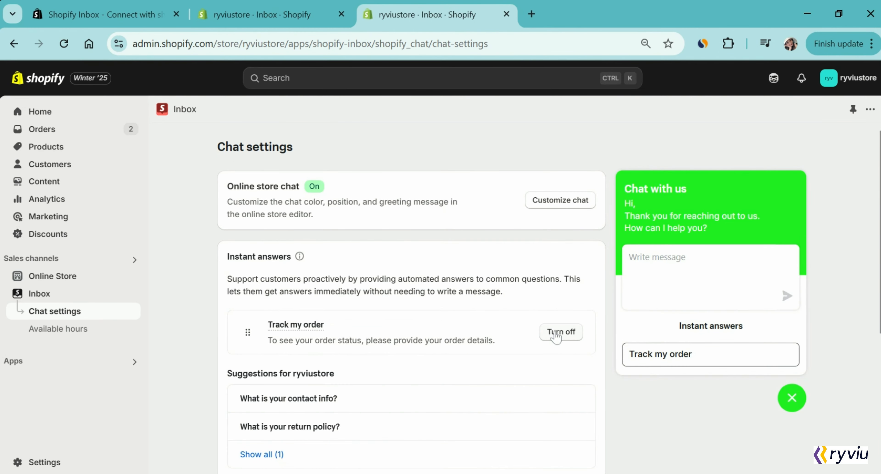
left_click(307, 426)
type("If you are not happy with ")
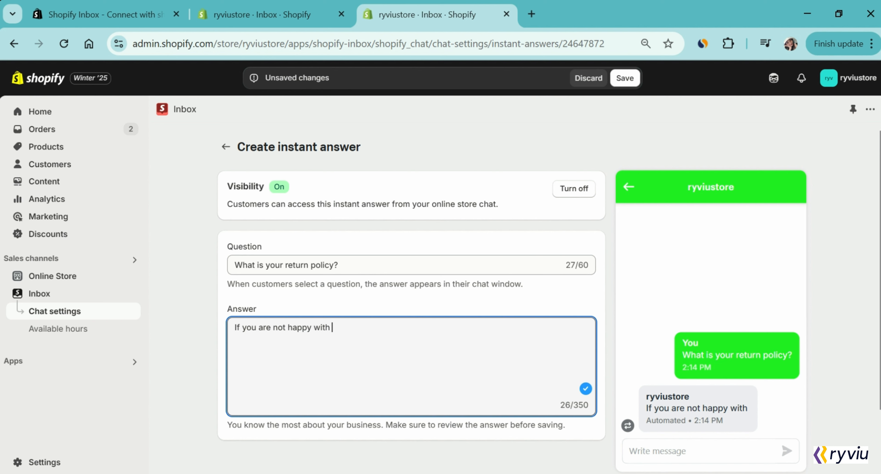
type("this order, just ")
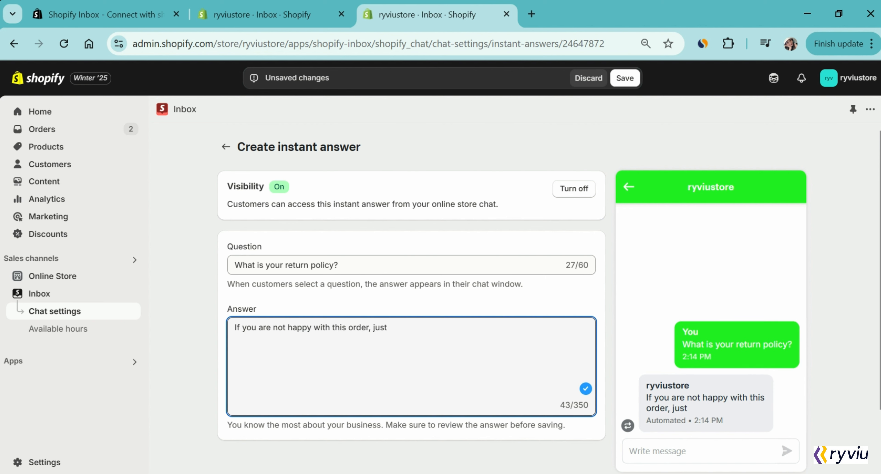
type("return the products without ")
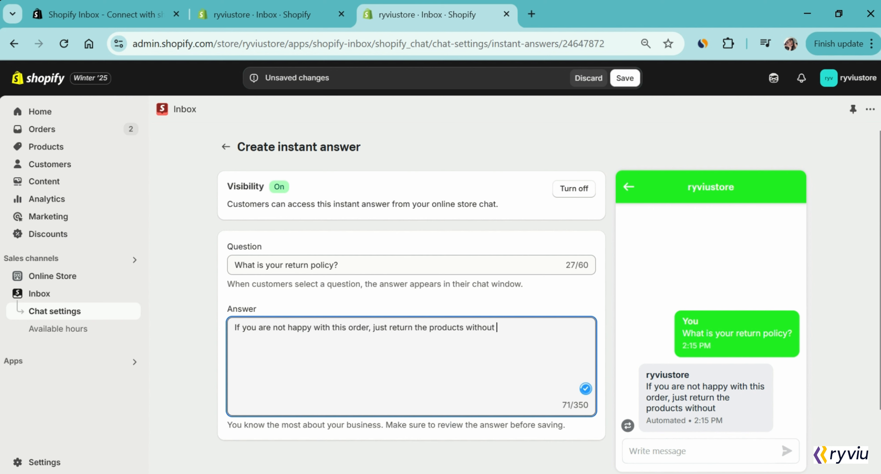
type("any additional free in 5 days.")
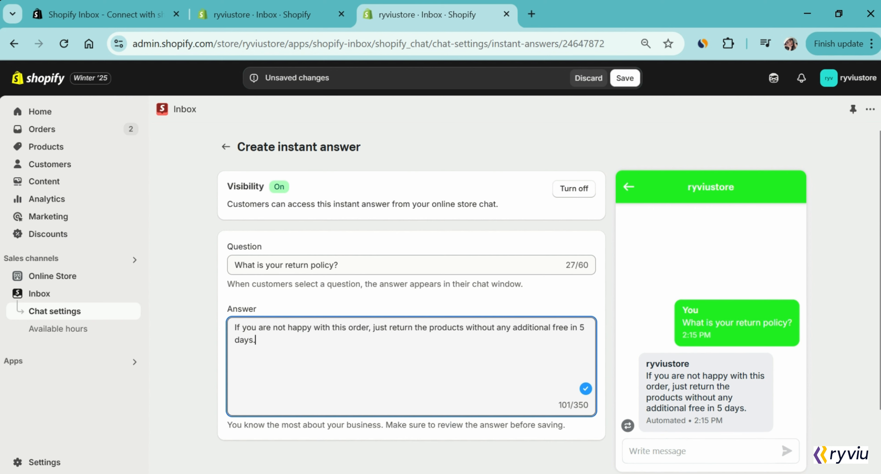
scroll(727, 421, "down", 3)
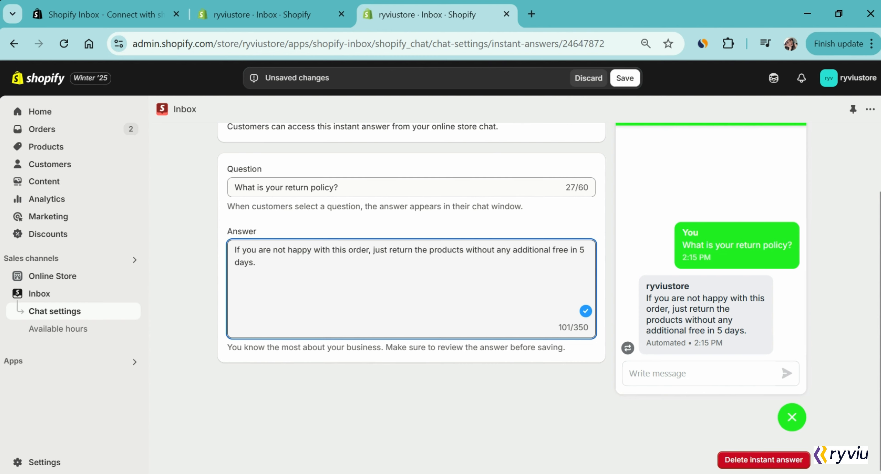
scroll(410, 273, "up", 3)
left_click(625, 78)
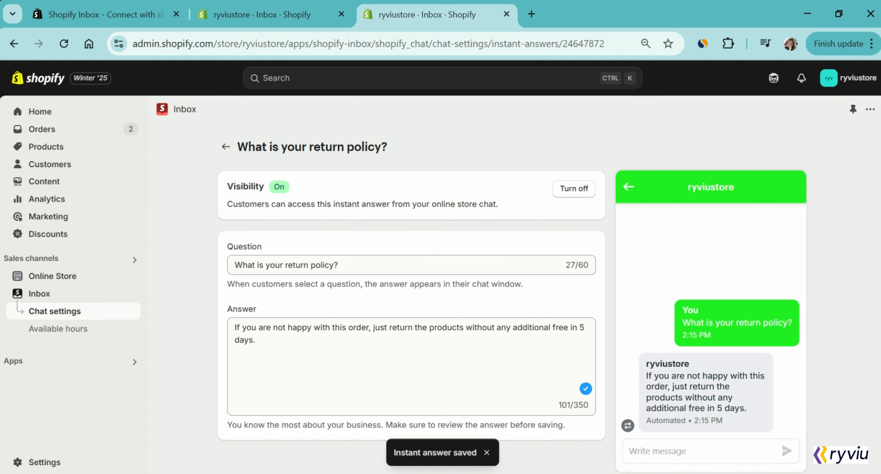
left_click(226, 147)
scroll(232, 330, "down", 2)
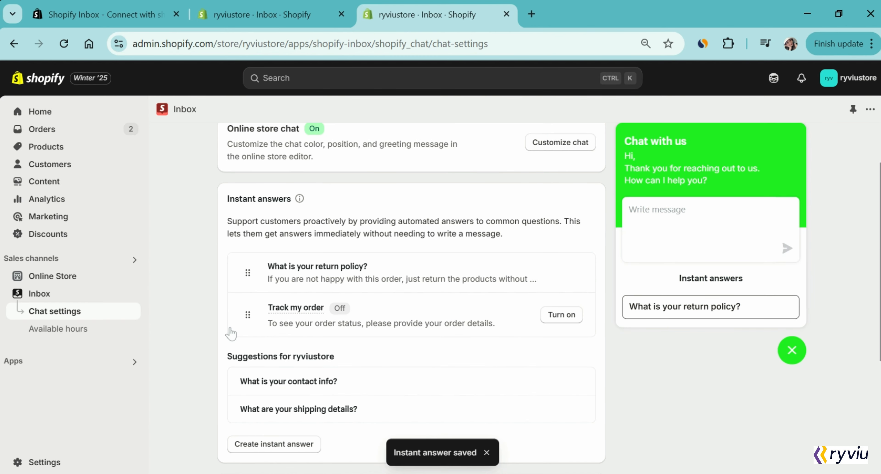
Create and save the instant answer 'When can I get my order?' replying 'after 5-7 days shipping'.
left_click(273, 445)
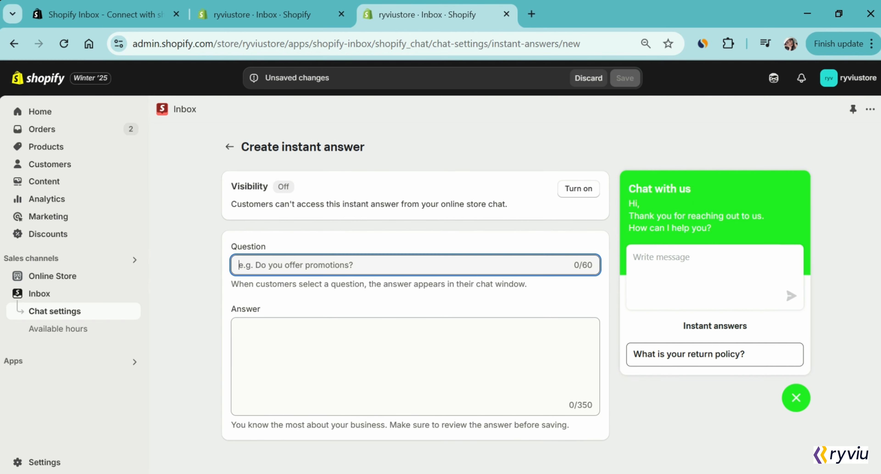
type("When can I get my order?")
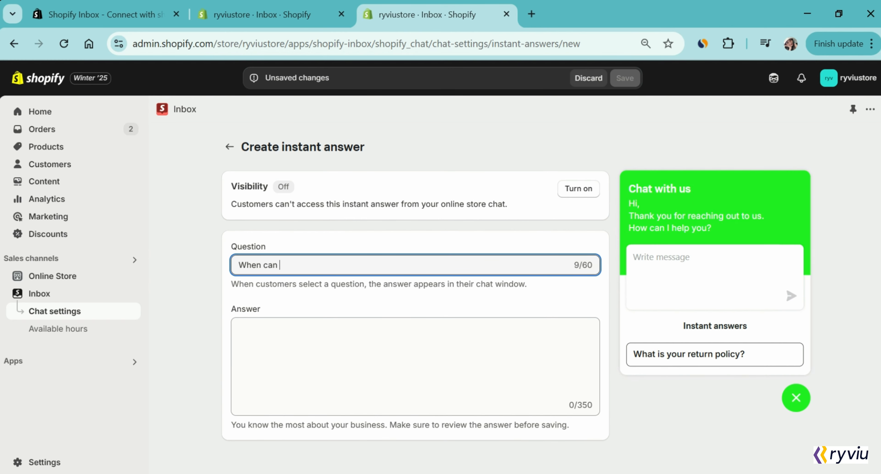
key("Tab")
type("You c")
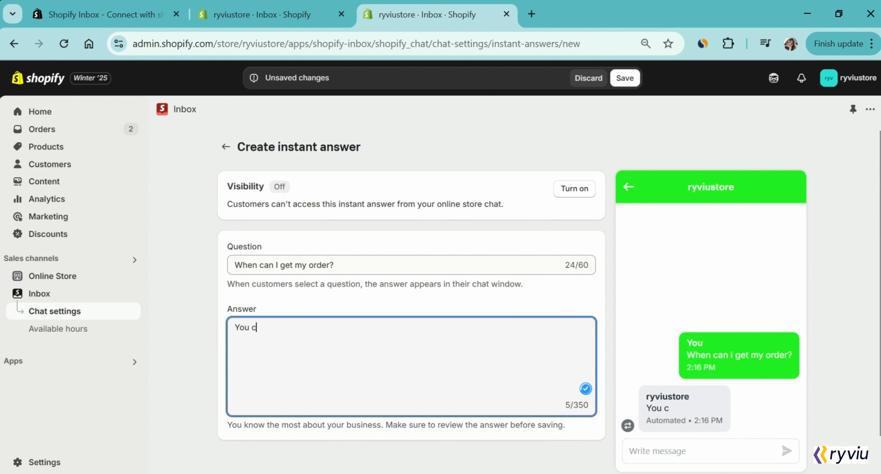
type("an get your order after 5-6")
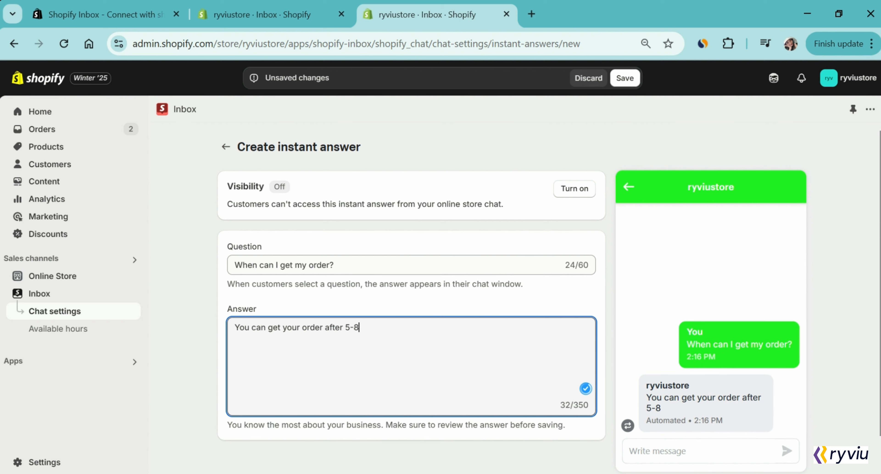
key("BackSpace")
type("7 days shipping.")
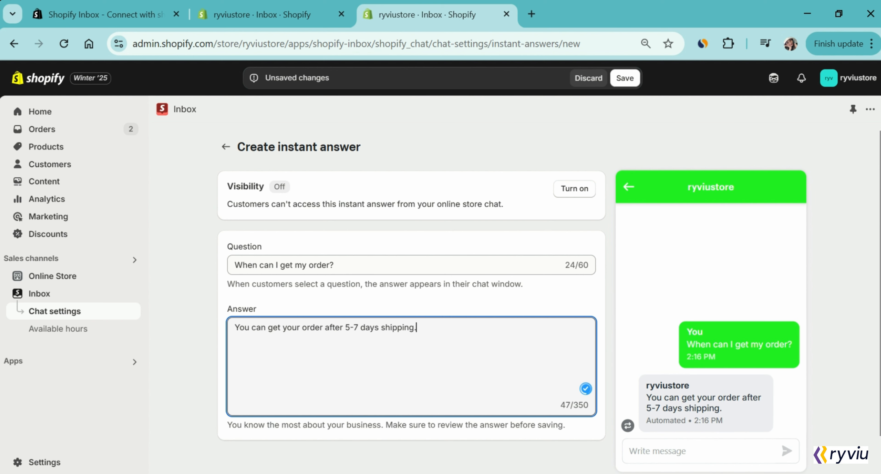
left_click(625, 78)
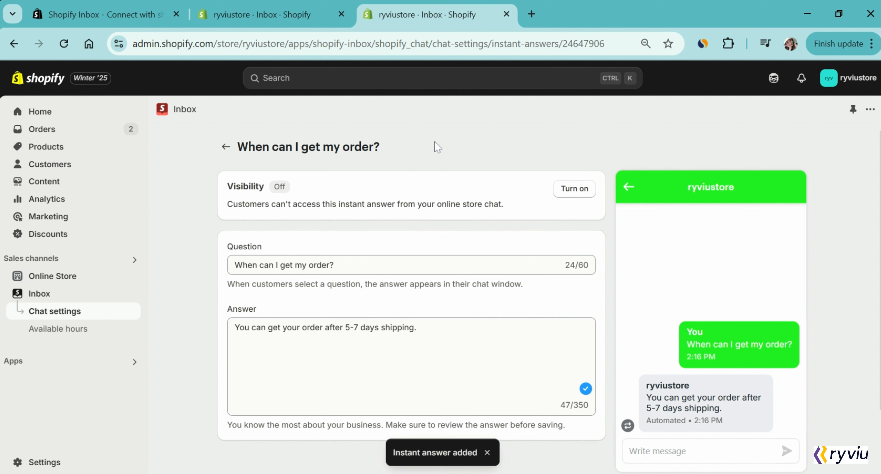
left_click(226, 147)
Replace the pre-chat form message with 'I want to receive your notification in the future.' and save.
scroll(442, 373, "down", 1)
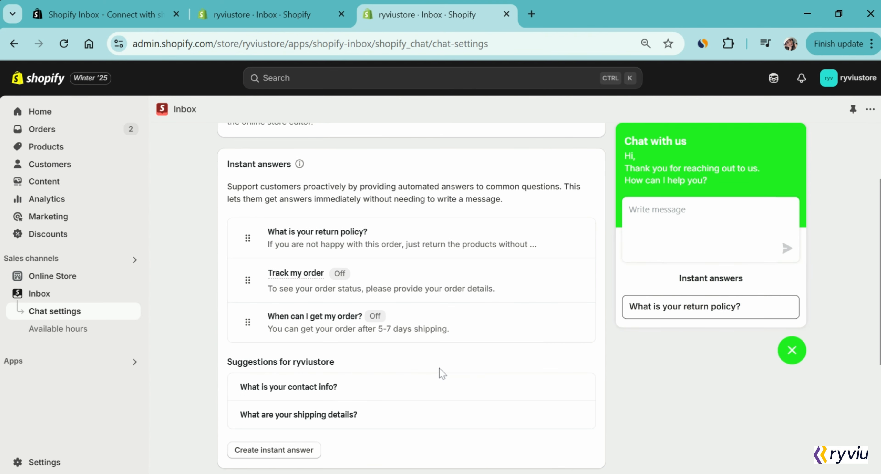
scroll(442, 373, "down", 1)
scroll(441, 374, "down", 5)
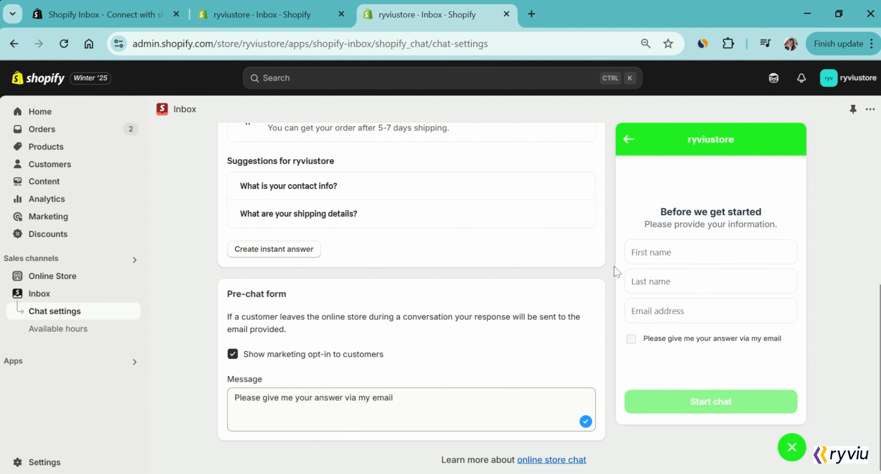
left_click_drag(393, 399, 221, 406)
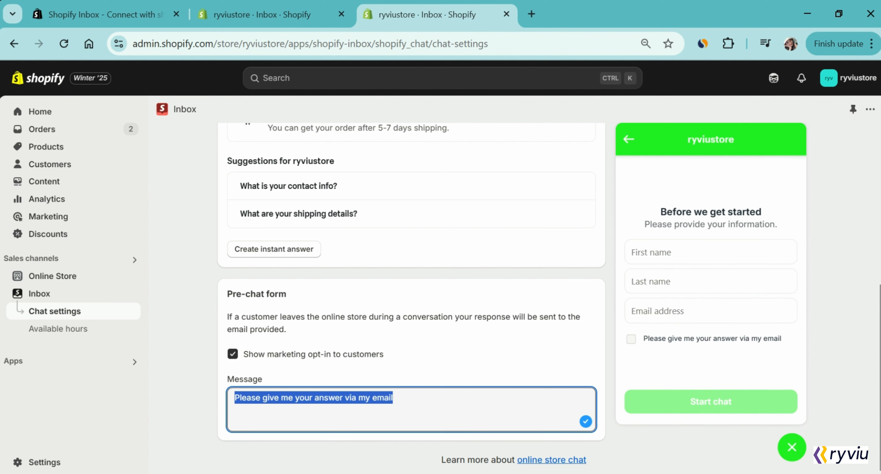
type("I")
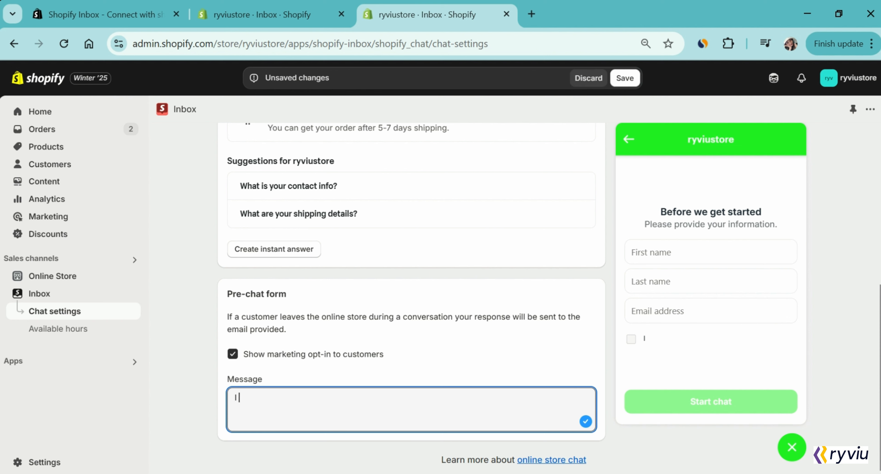
type(" want to receive yo")
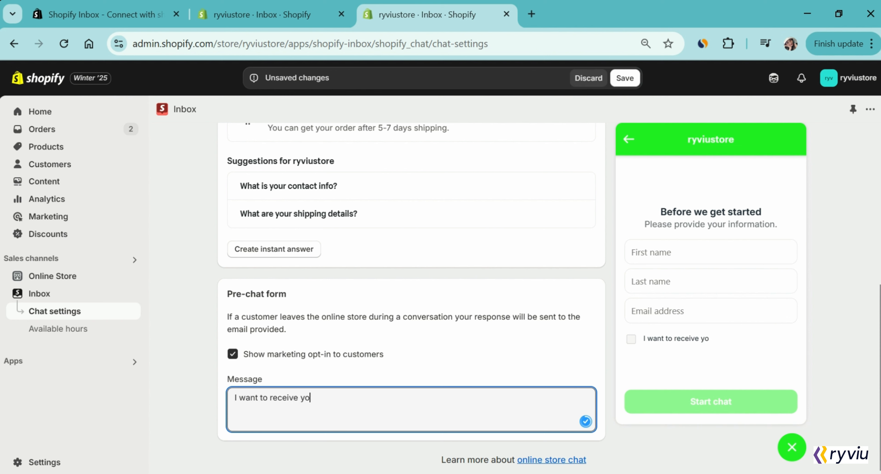
type("ur notification in the future.")
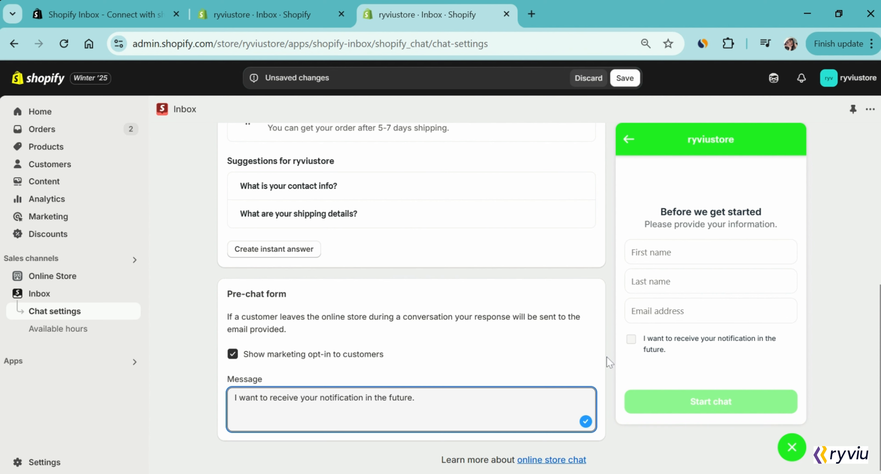
left_click(624, 78)
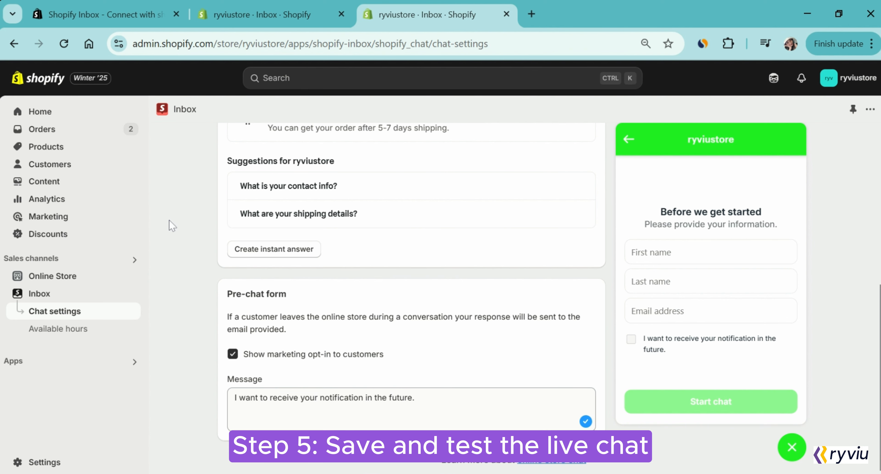
On the live storefront, open the chat, choose the return-policy question and send 'Hello'.
left_click(132, 275)
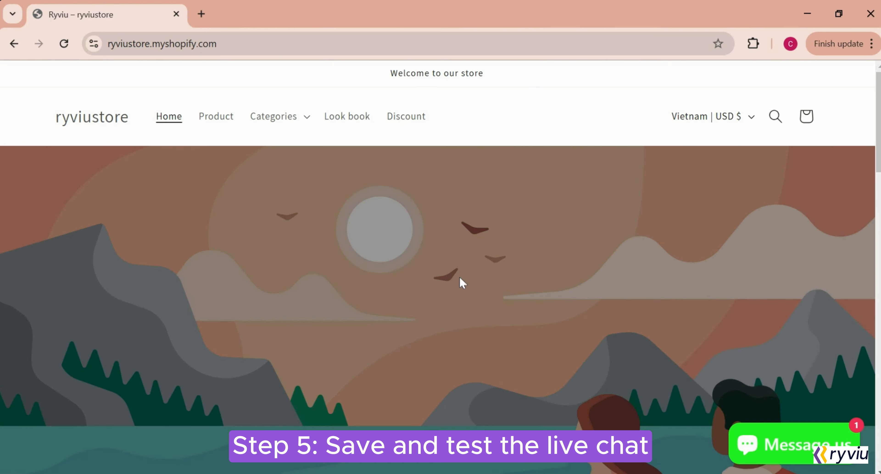
left_click(792, 451)
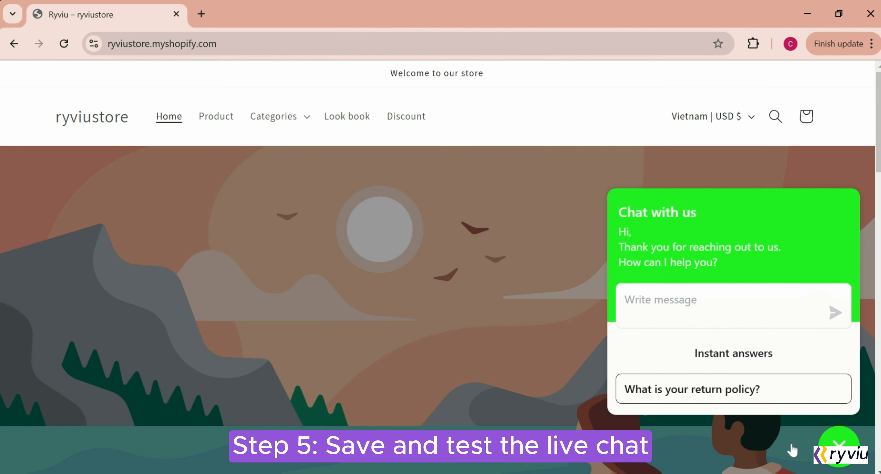
left_click(776, 398)
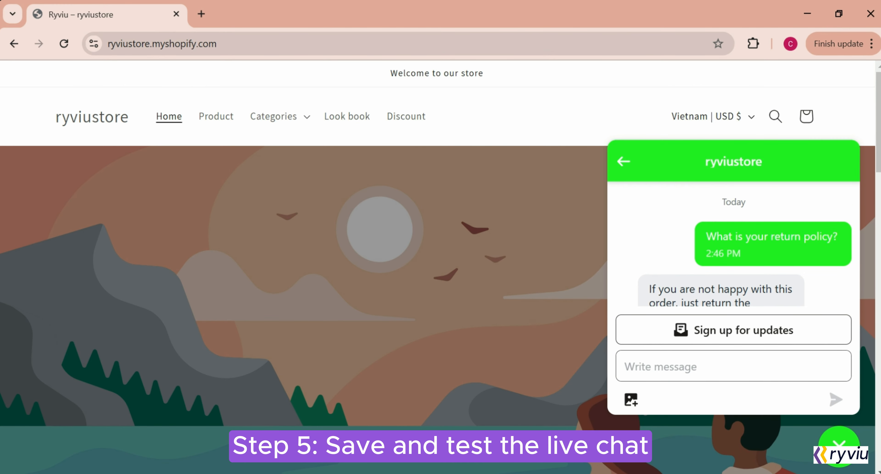
left_click(734, 367)
type("Hello")
key("Return")
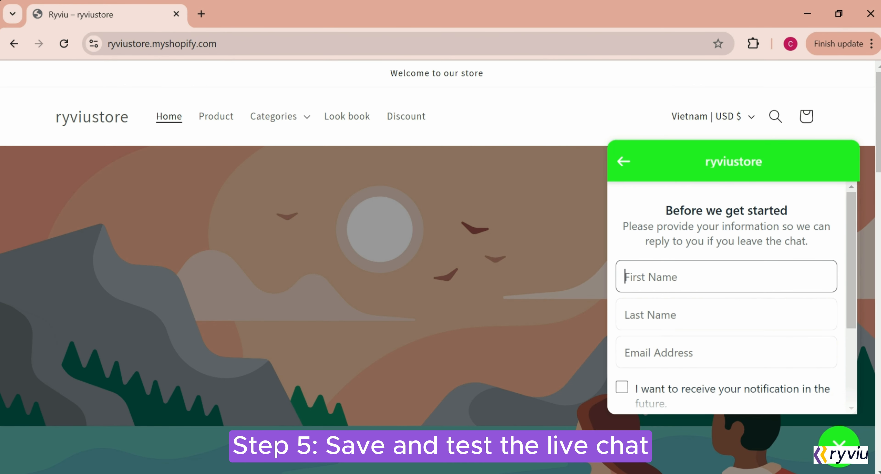
Fill in the pre-chat form with first name, last name and email, opt in, and start the chat.
key("Tab")
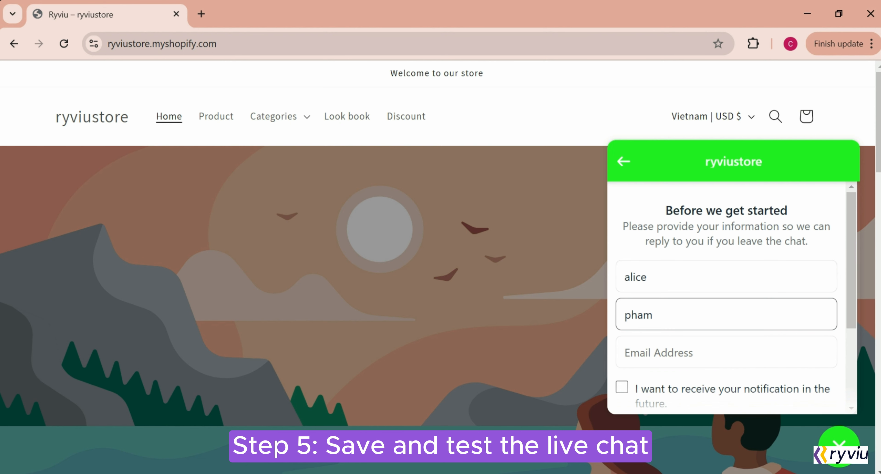
key("Tab")
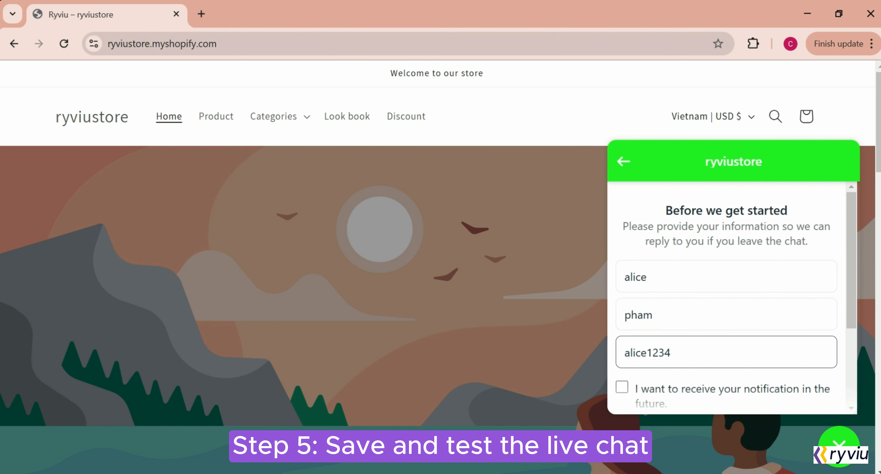
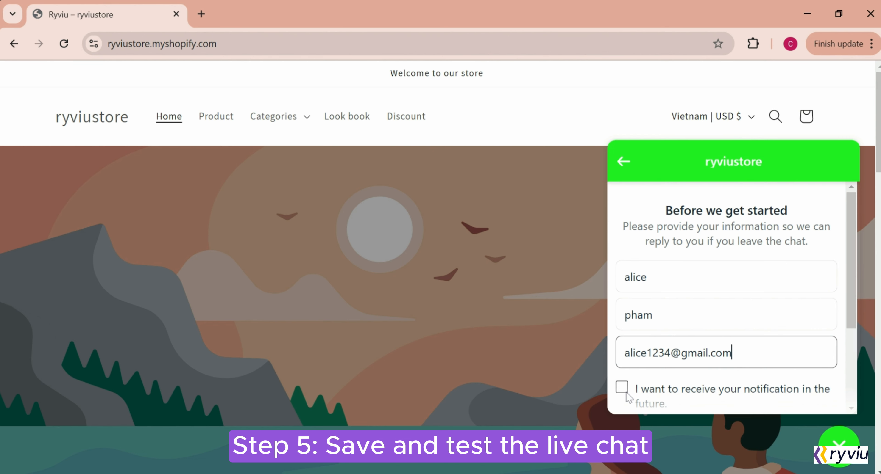
left_click(621, 387)
scroll(687, 388, "down", 3)
left_click(686, 393)
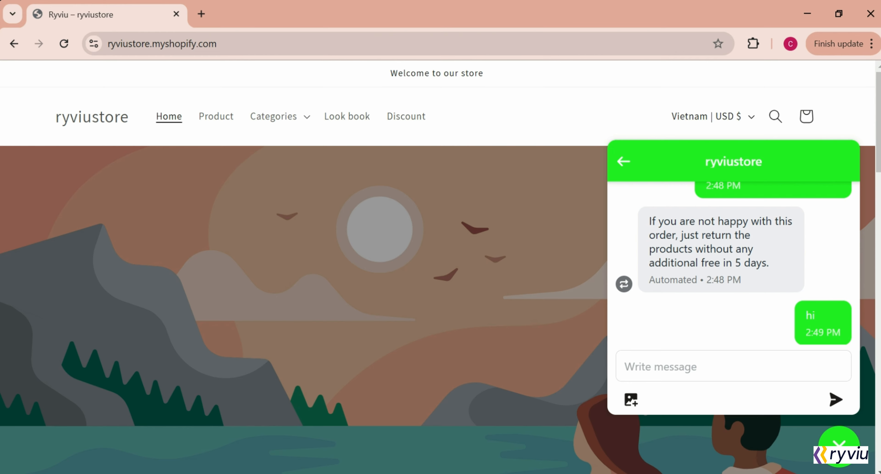
Go back to the chat home panel and reopen the ongoing conversation.
left_click(622, 162)
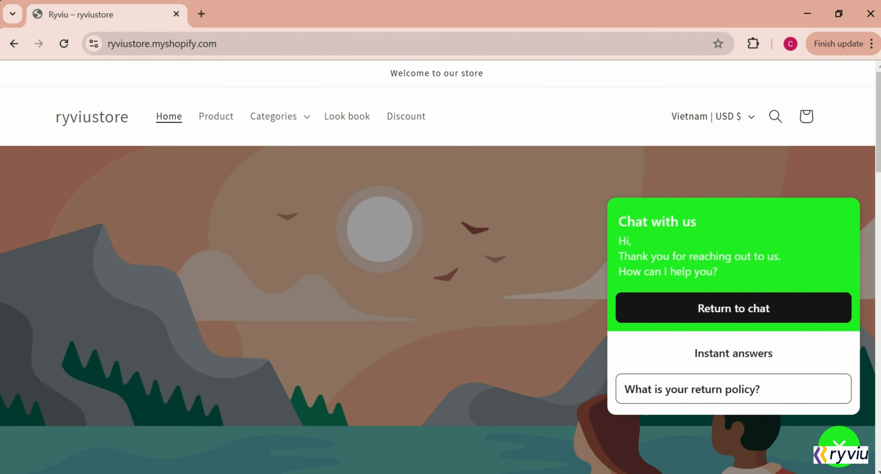
left_click(713, 309)
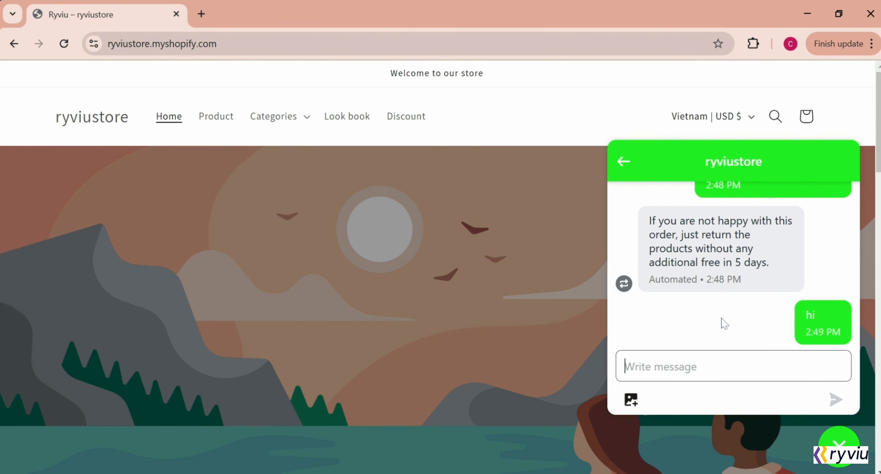
left_click(205, 473)
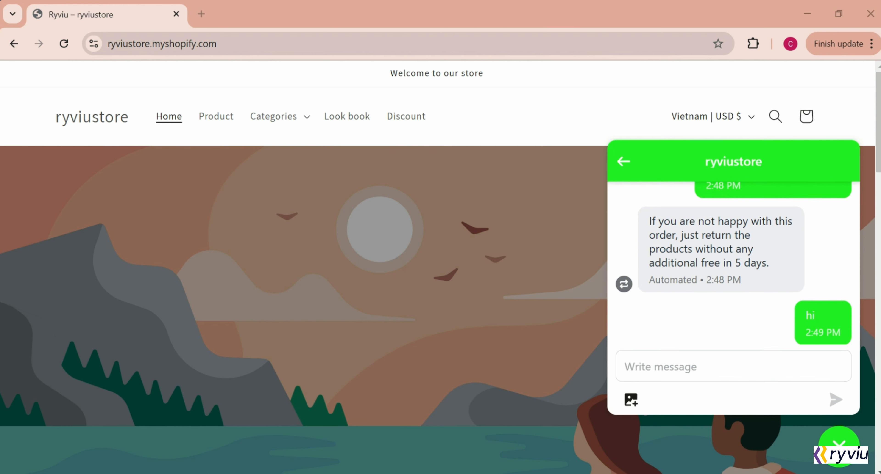